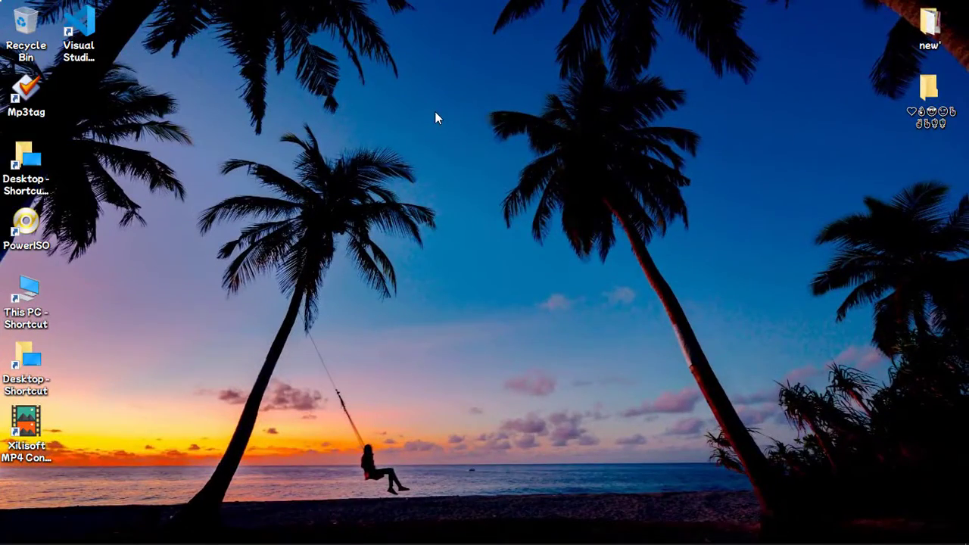
Launch the Windows Settings app through a Start menu search for 'set'
right_click(435, 112)
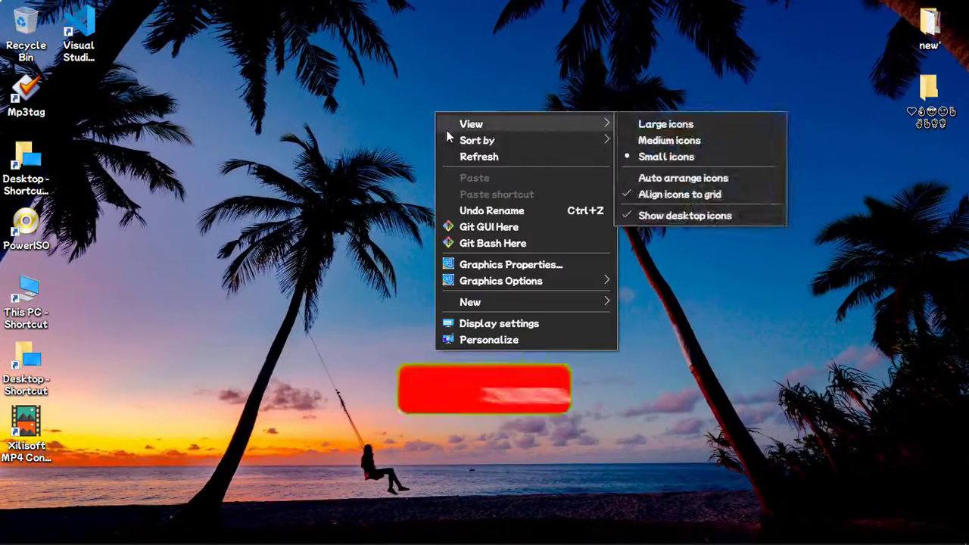
key("Escape")
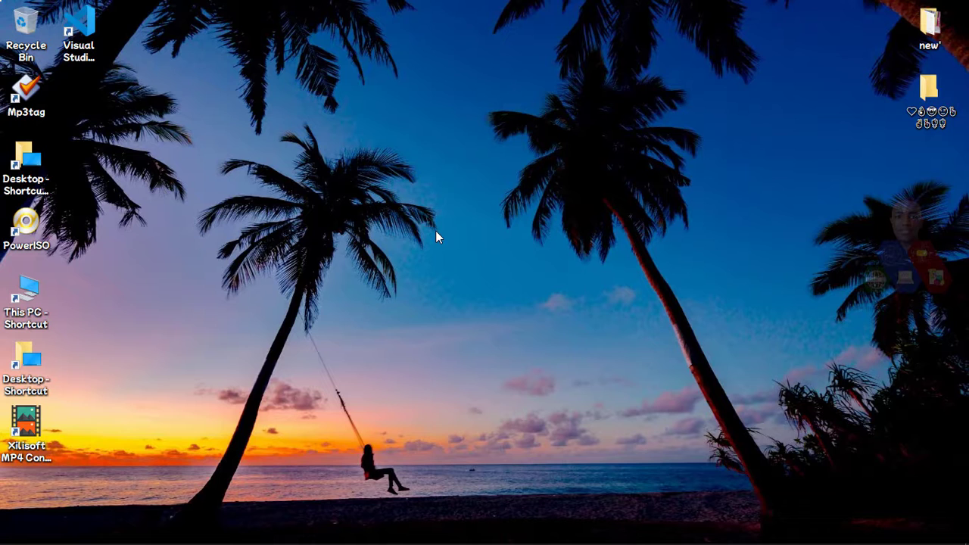
mouse_move(437, 537)
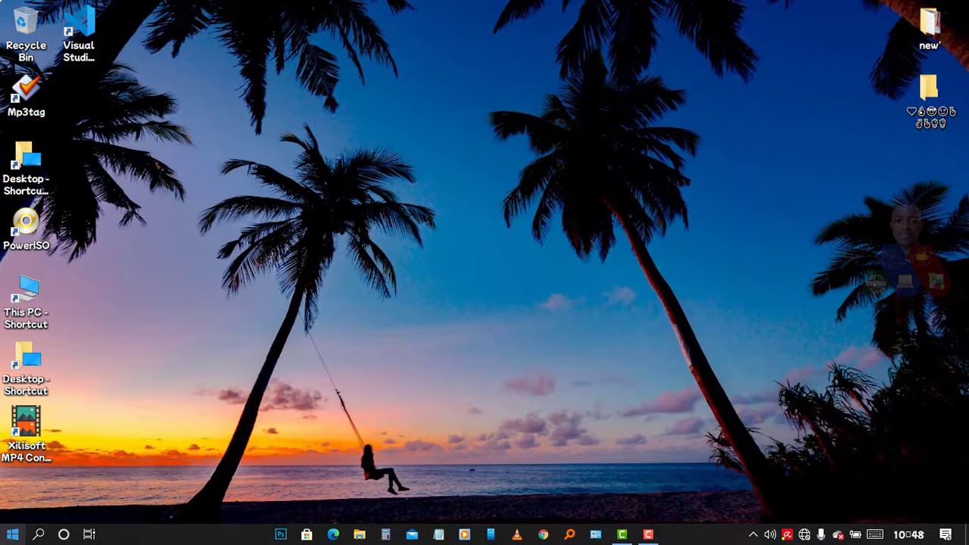
left_click(12, 536)
type("settings")
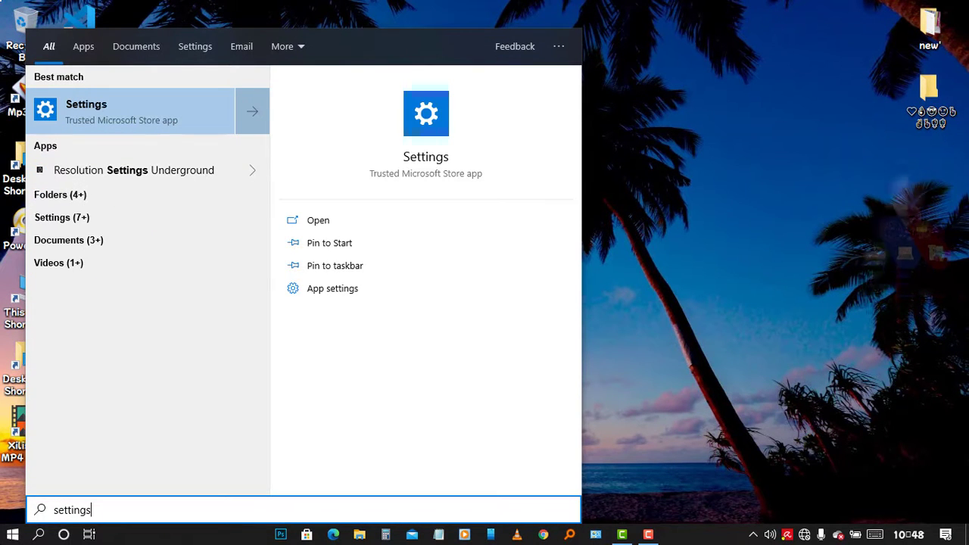
key("Return")
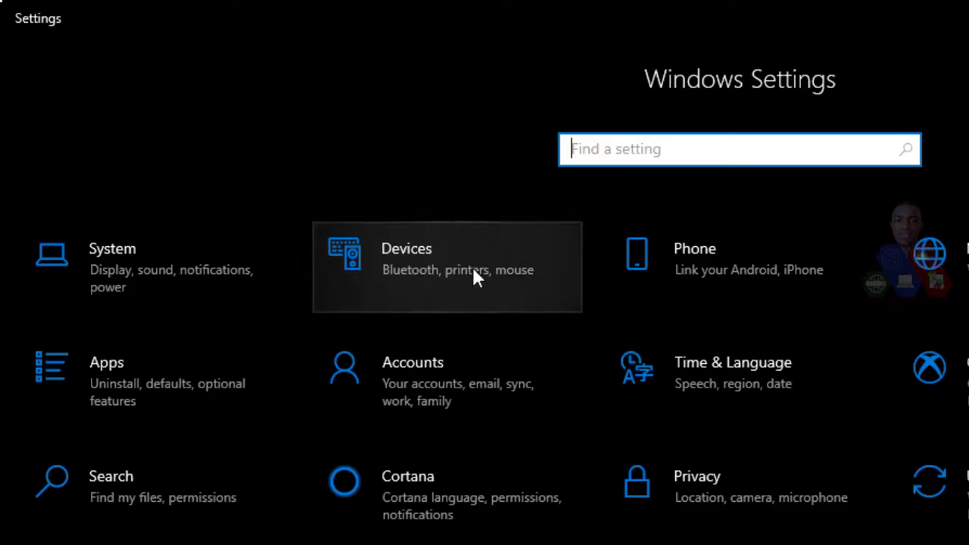
Open the Devices page and scroll through the Bluetooth & other devices list
left_click(483, 269)
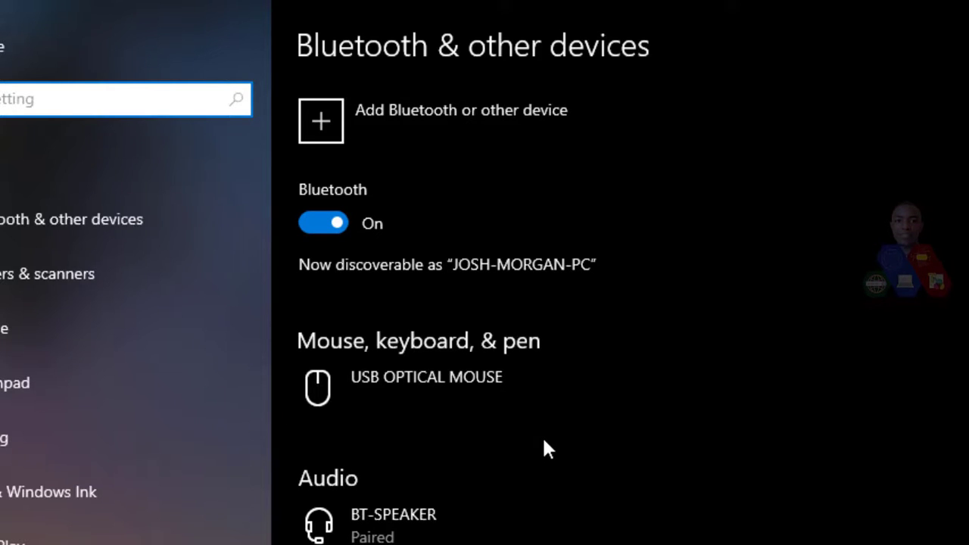
scroll(557, 452, "down", 5)
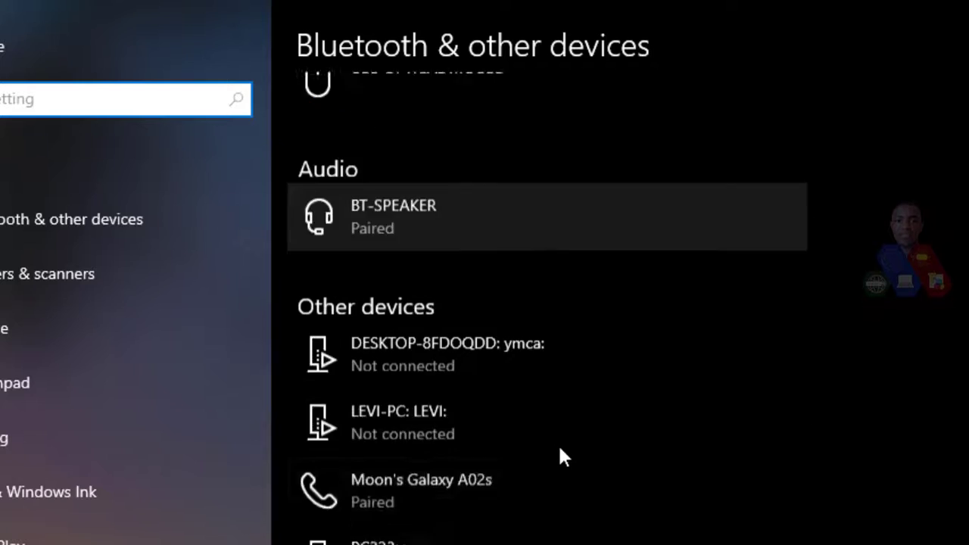
scroll(561, 444, "up", 4)
scroll(560, 444, "down", 6)
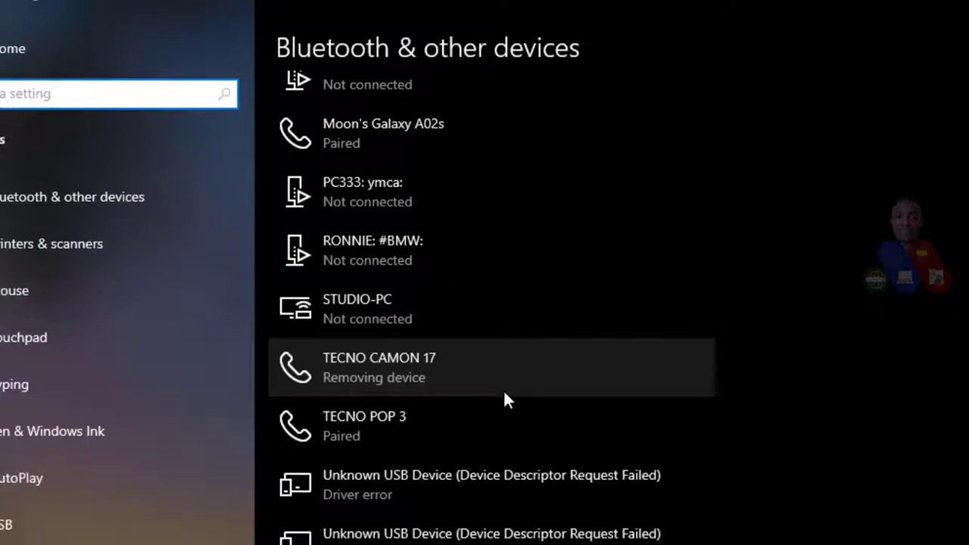
scroll(560, 444, "up", 5)
scroll(409, 309, "up", 1)
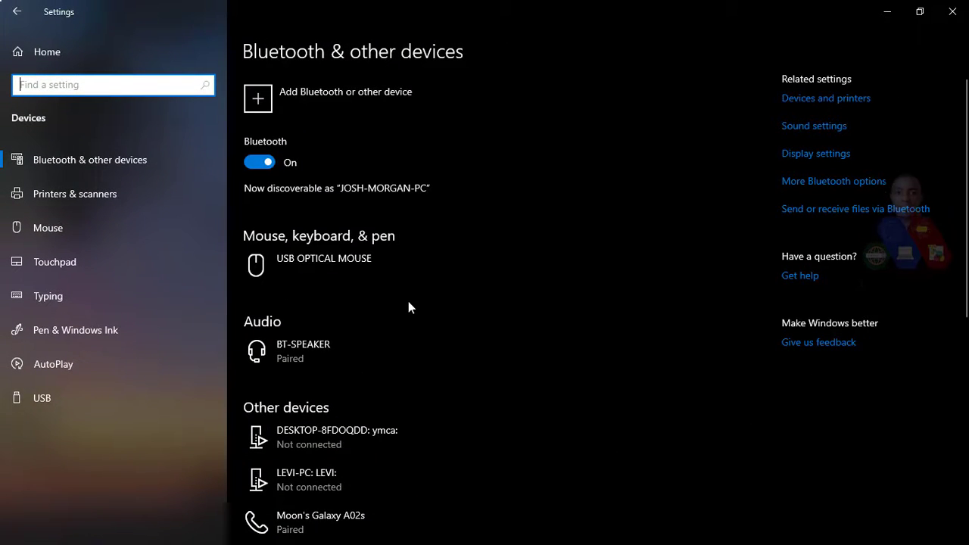
scroll(402, 243, "down", 5)
scroll(342, 174, "up", 1)
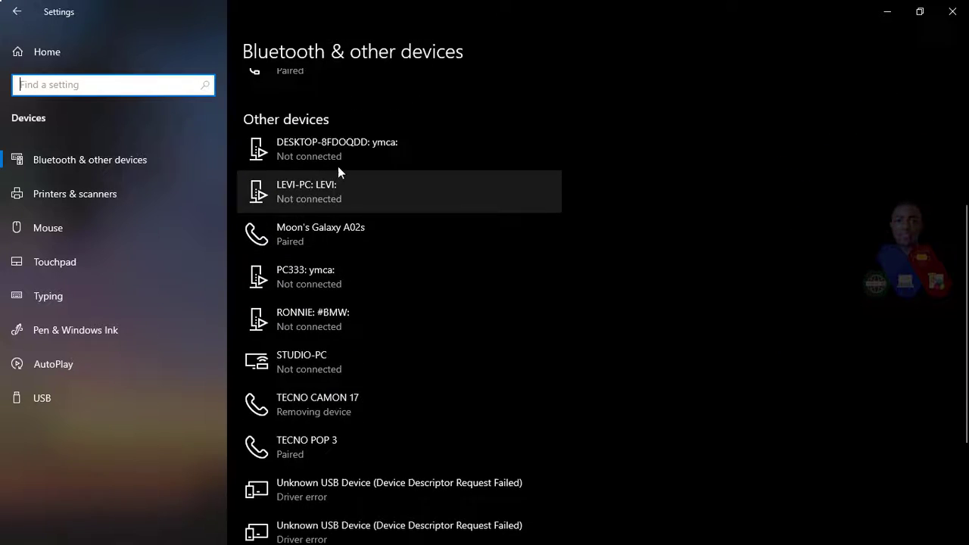
scroll(337, 166, "up", 1)
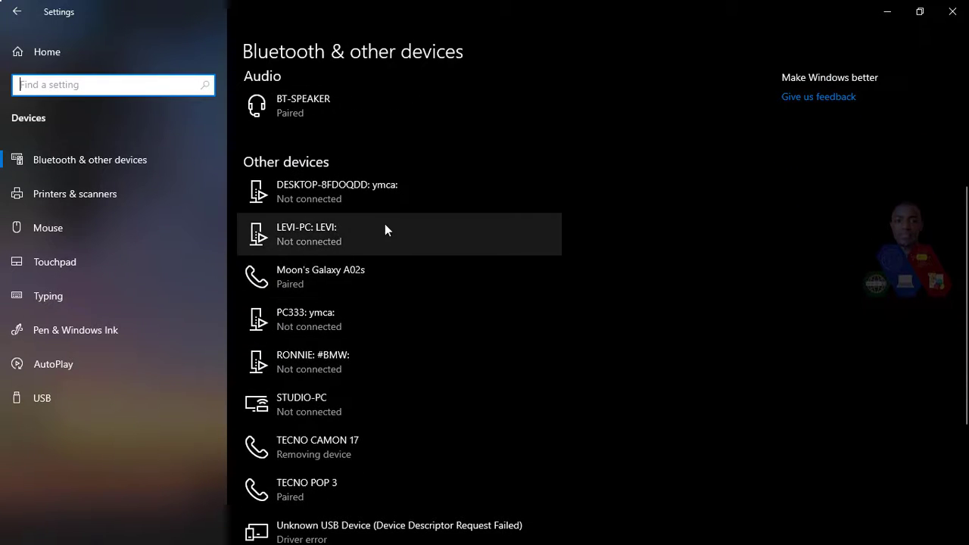
scroll(353, 376, "down", 5)
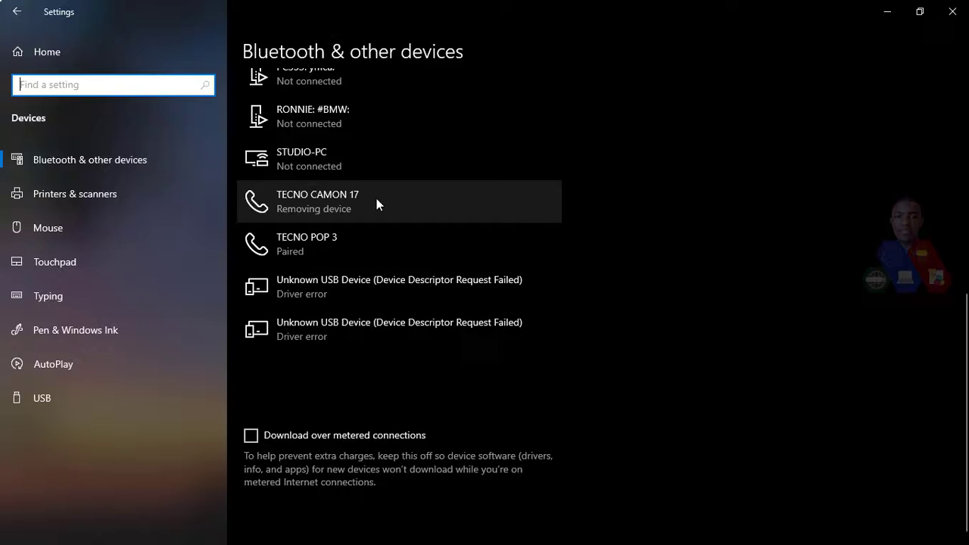
scroll(376, 199, "up", 10)
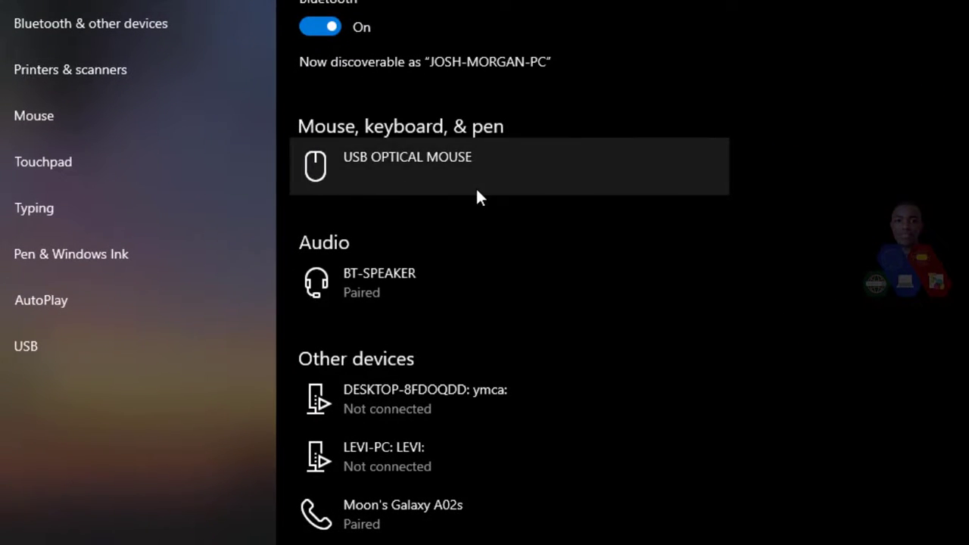
scroll(475, 228, "down", 2)
Expand the DESKTOP-8FDOQDD, STUDIO-PC, TECNO CAMON 17 and TECNO POP 3 device entries
left_click(489, 286)
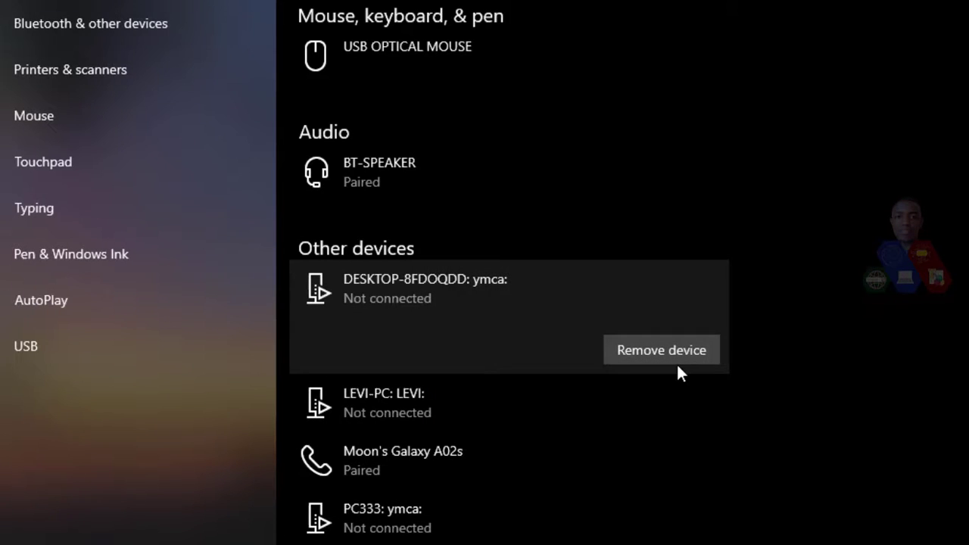
scroll(595, 409, "down", 8)
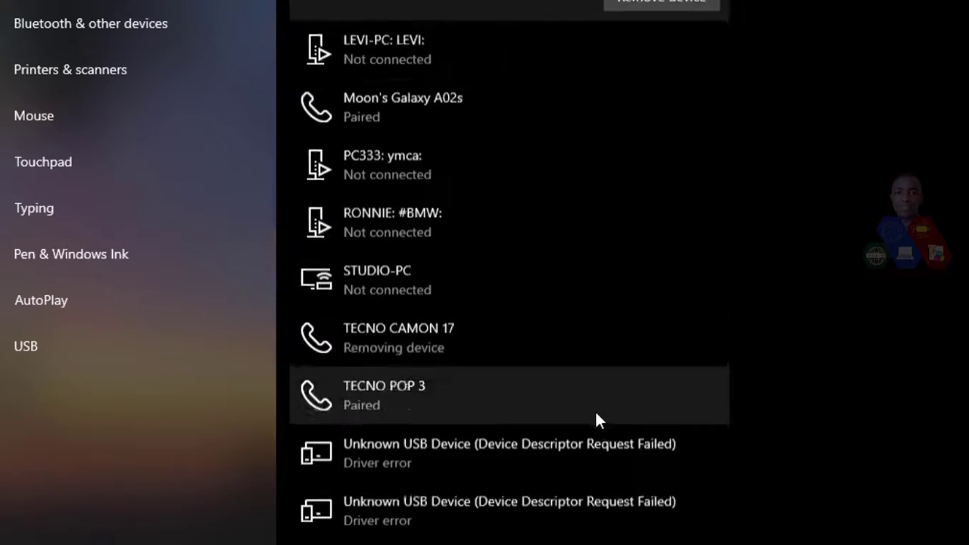
left_click(424, 198)
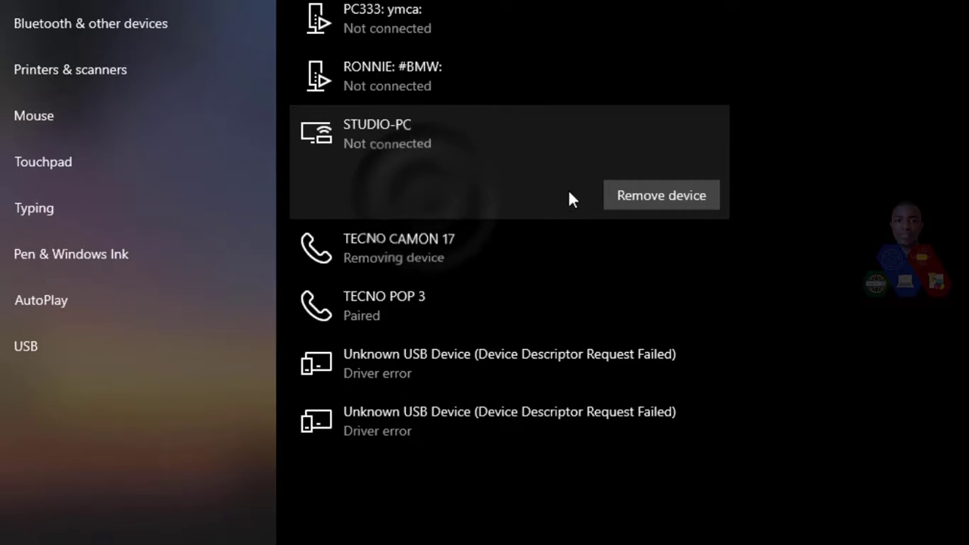
left_click(442, 258)
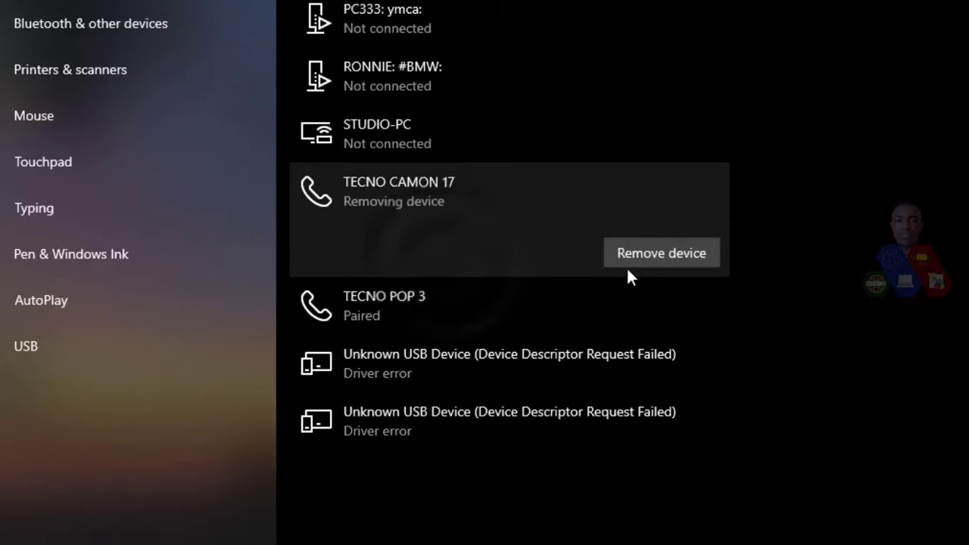
left_click(461, 310)
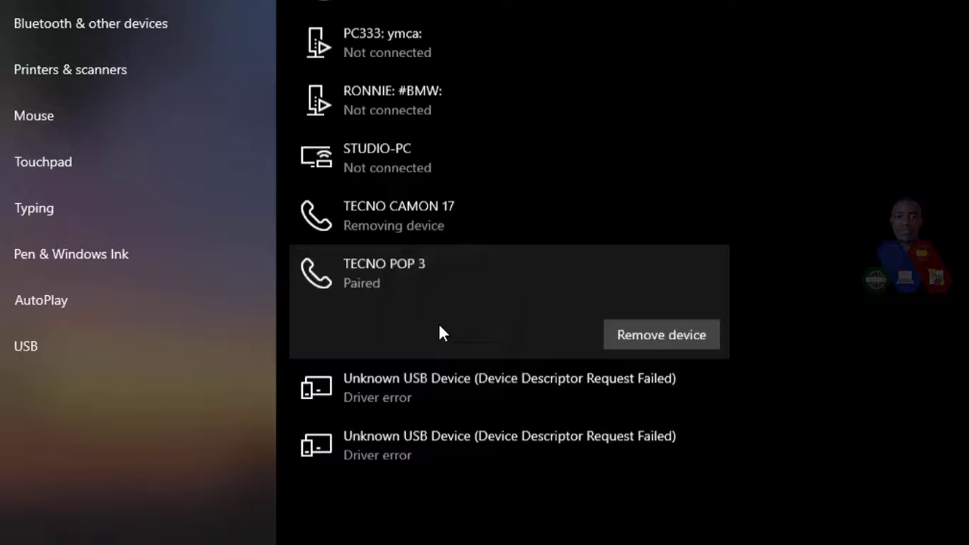
scroll(438, 324, "up", 8)
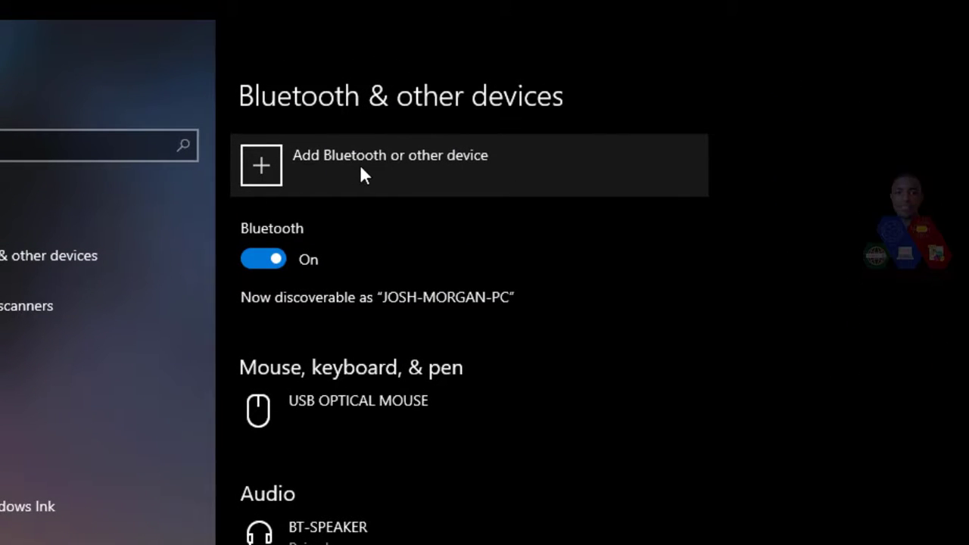
Start adding a device, restart the wizard, and scan for Bluetooth devices to find P30
left_click(360, 168)
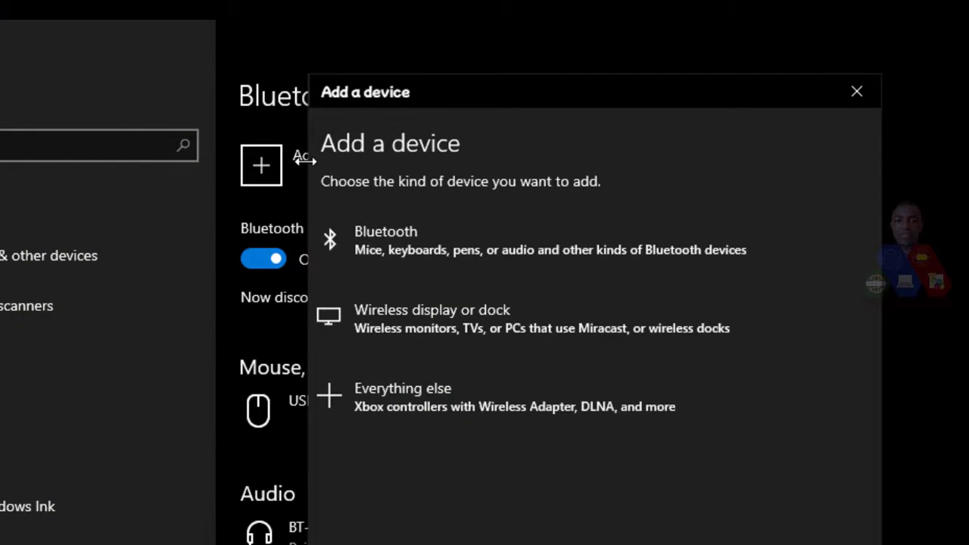
left_click(846, 93)
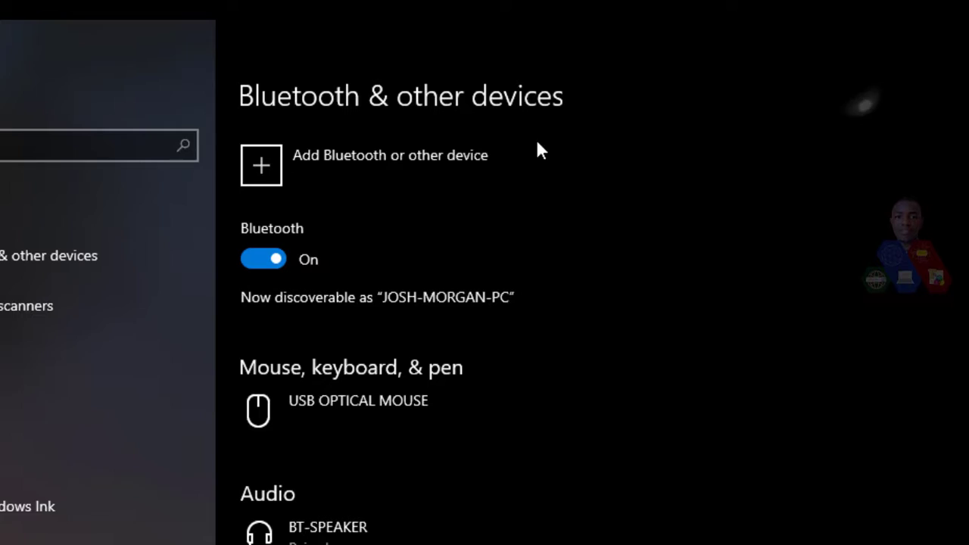
left_click(255, 163)
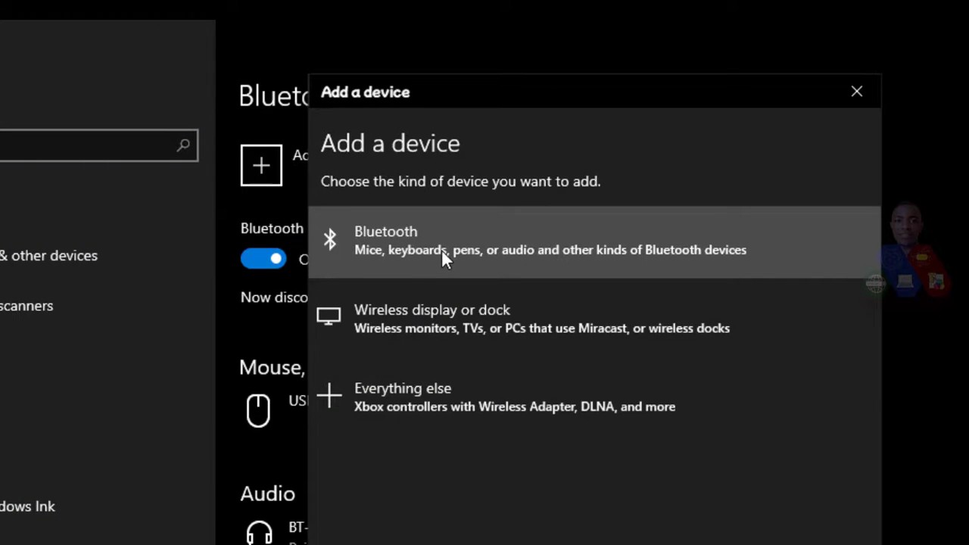
left_click(450, 239)
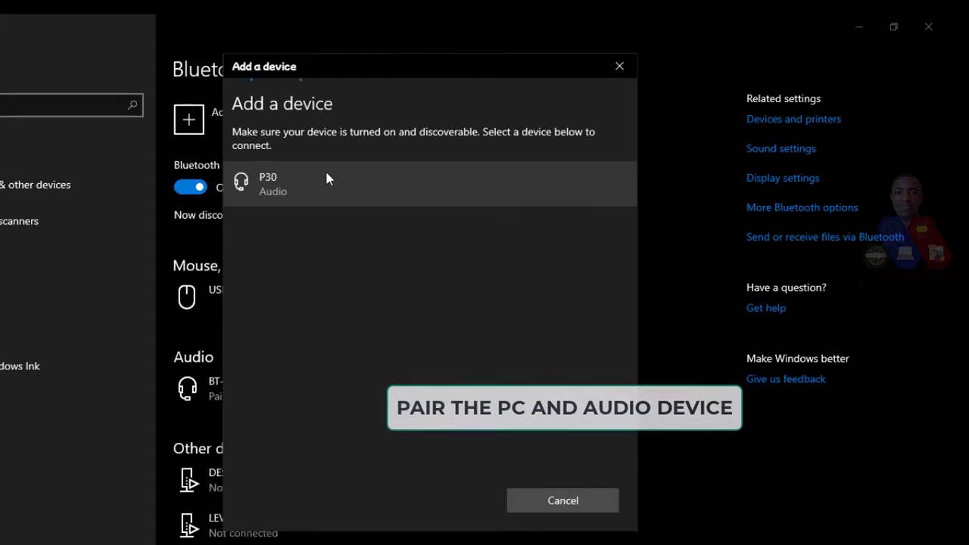
Pair the P30 audio device and finish the Add a device wizard
left_click(371, 197)
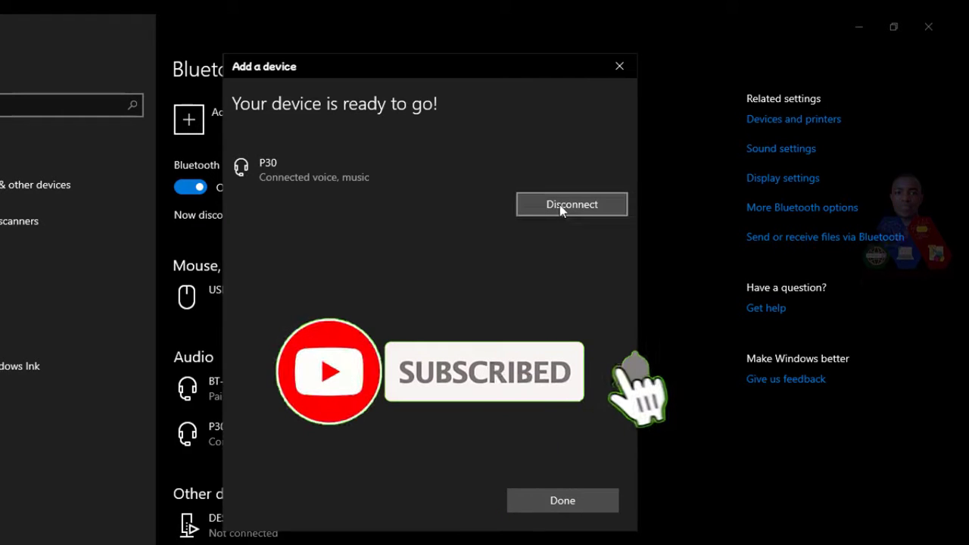
left_click(563, 500)
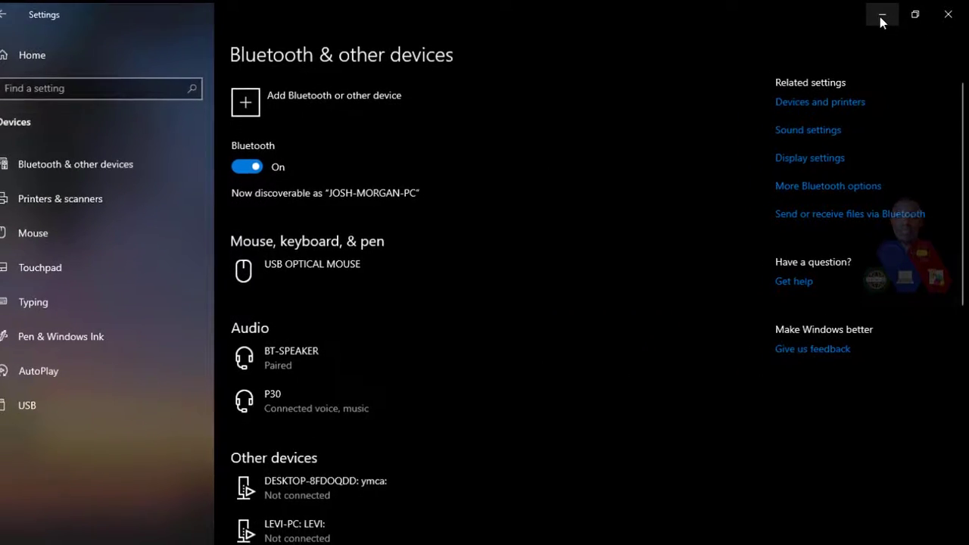
Minimize Settings and refresh the desktop
left_click(887, 14)
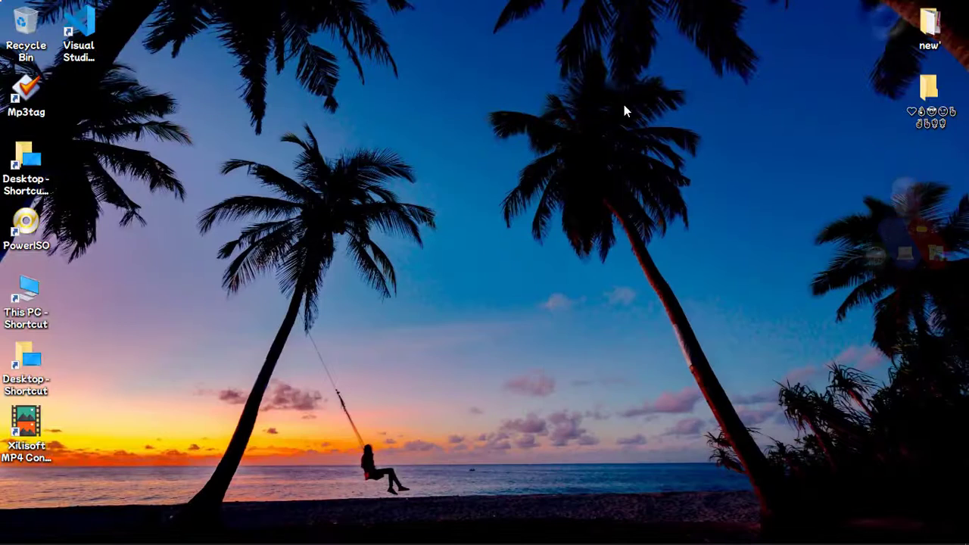
right_click(448, 130)
left_click(492, 173)
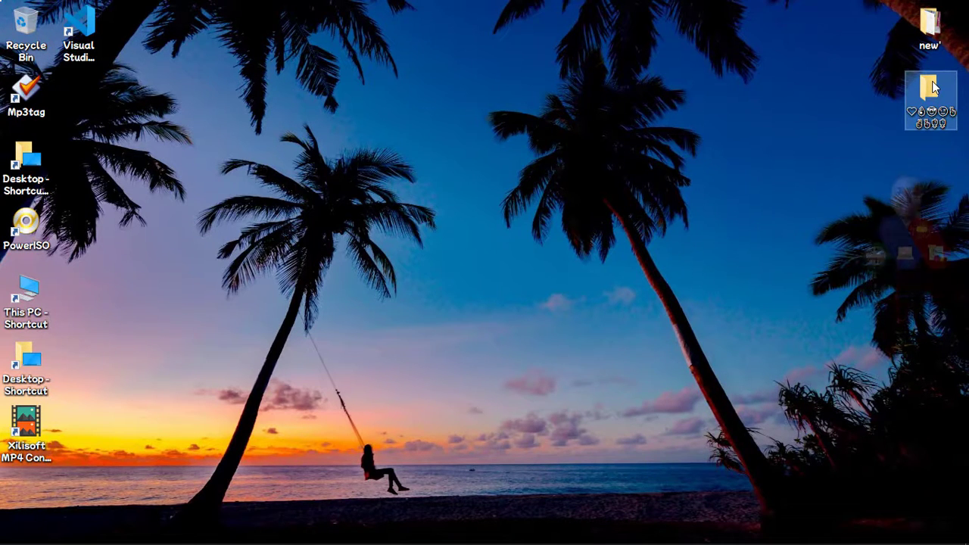
Go to the Downloads folder and select the Nakuwona song file, showing its context menu
right_click(590, 126)
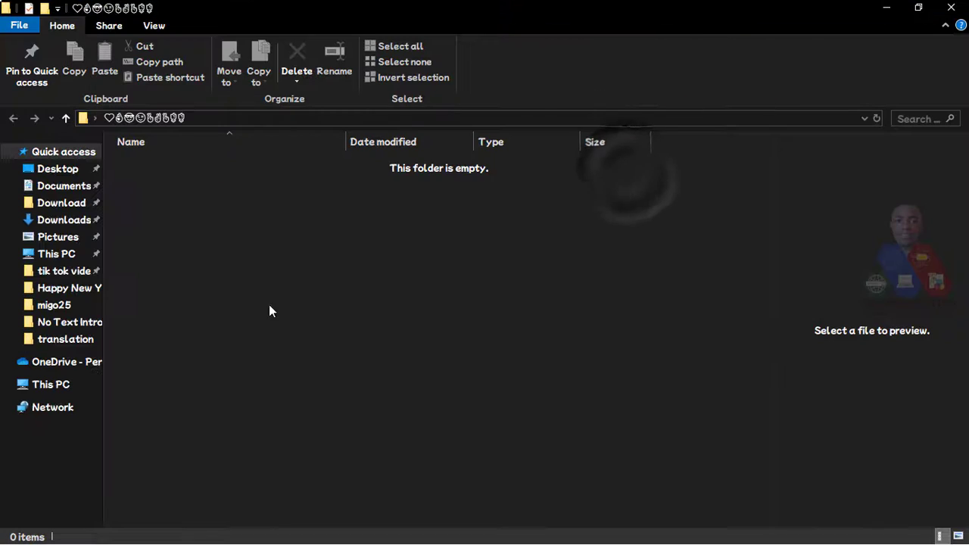
left_click(46, 223)
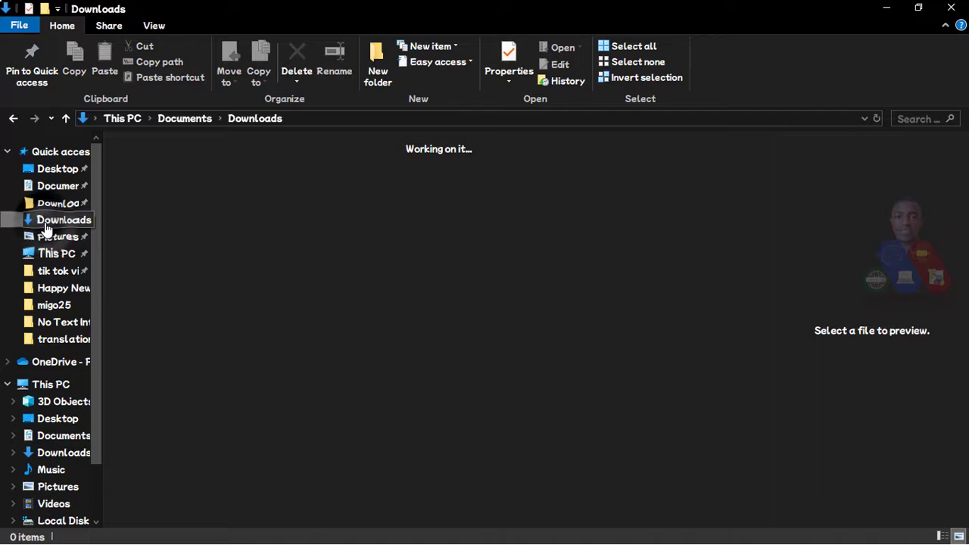
scroll(379, 321, "down", 10)
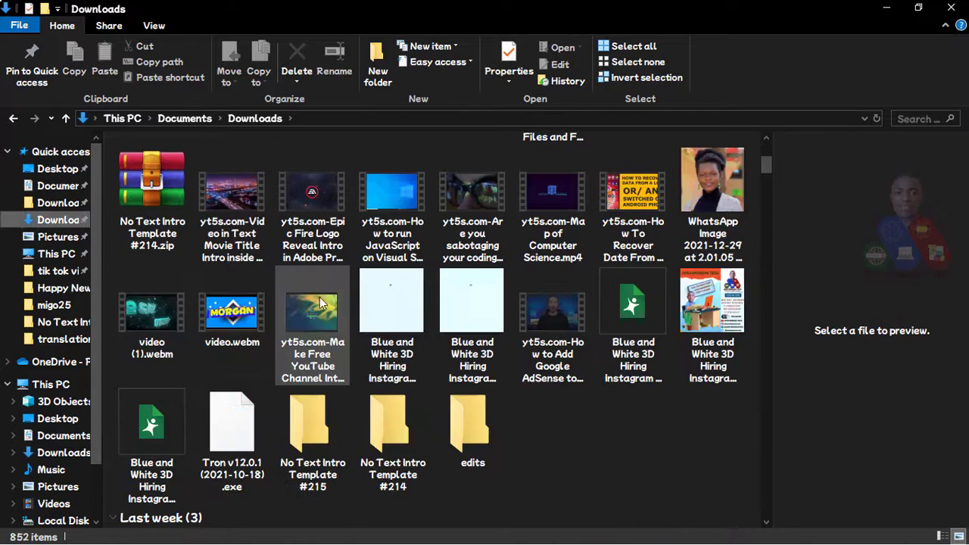
scroll(415, 325, "down", 3)
scroll(242, 197, "up", 2)
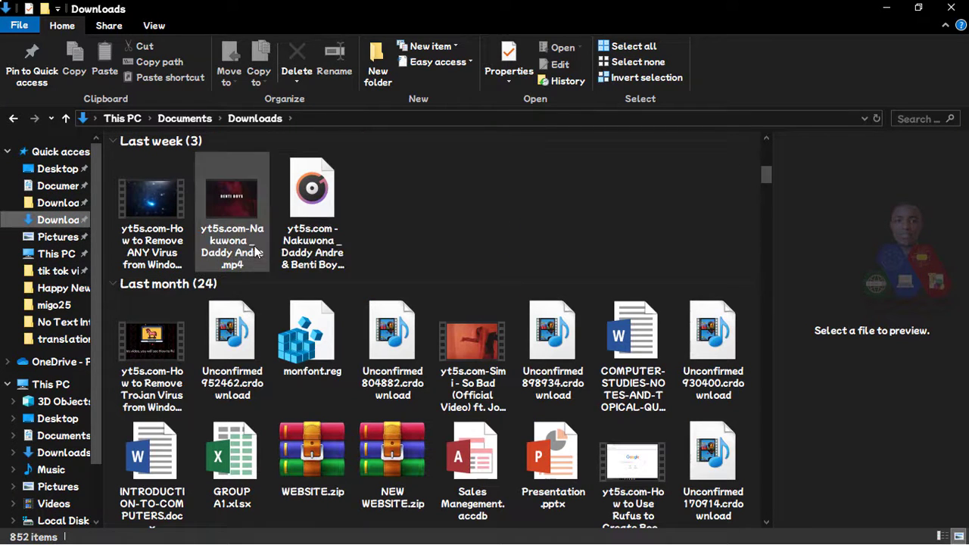
left_click(310, 221)
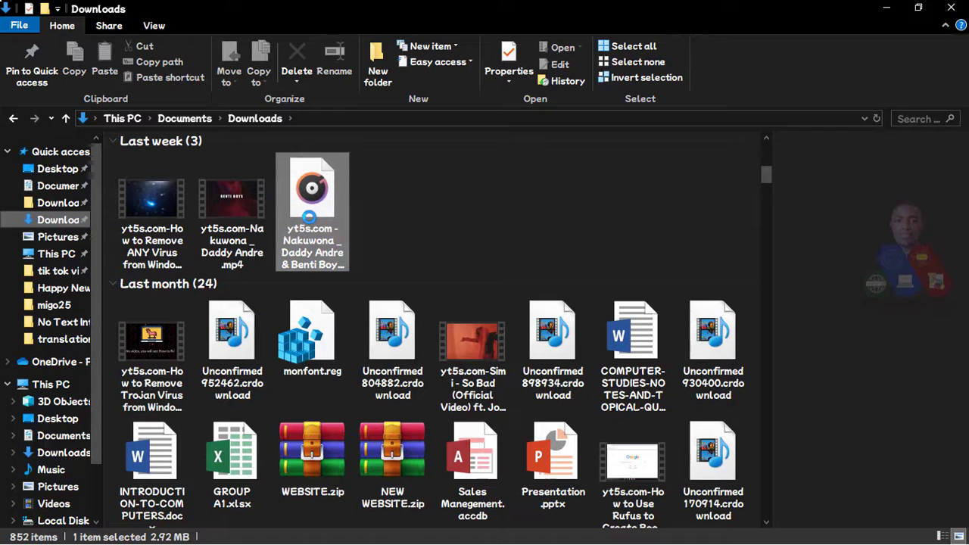
right_click(309, 217)
Open the Nakuwona song in Groove Music, minimize File Explorer, and shift the player left
left_click(374, 99)
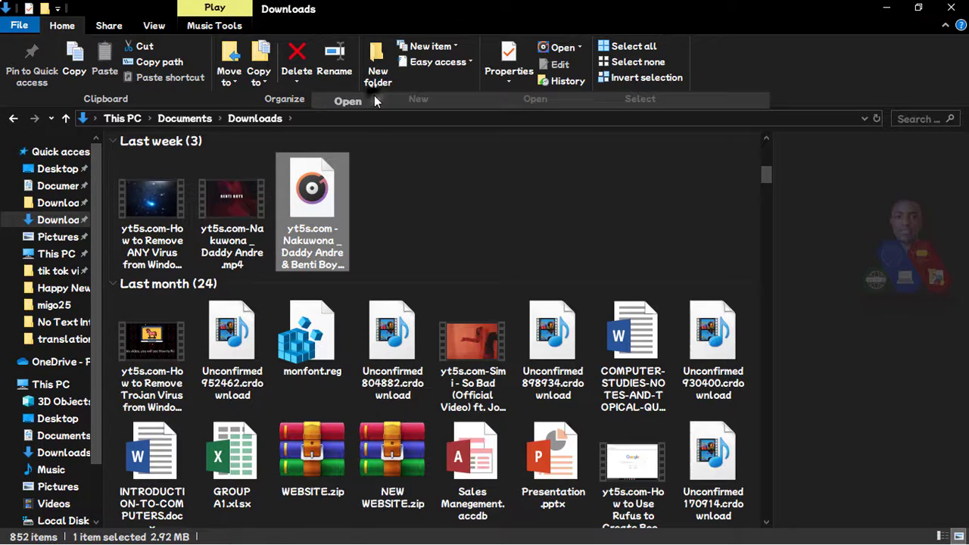
left_click(885, 11)
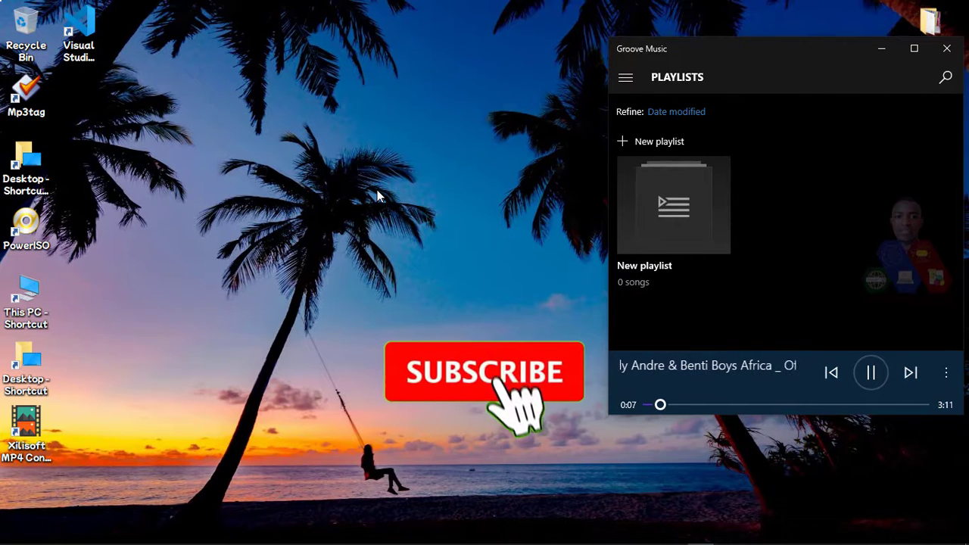
left_click_drag(781, 59, 693, 60)
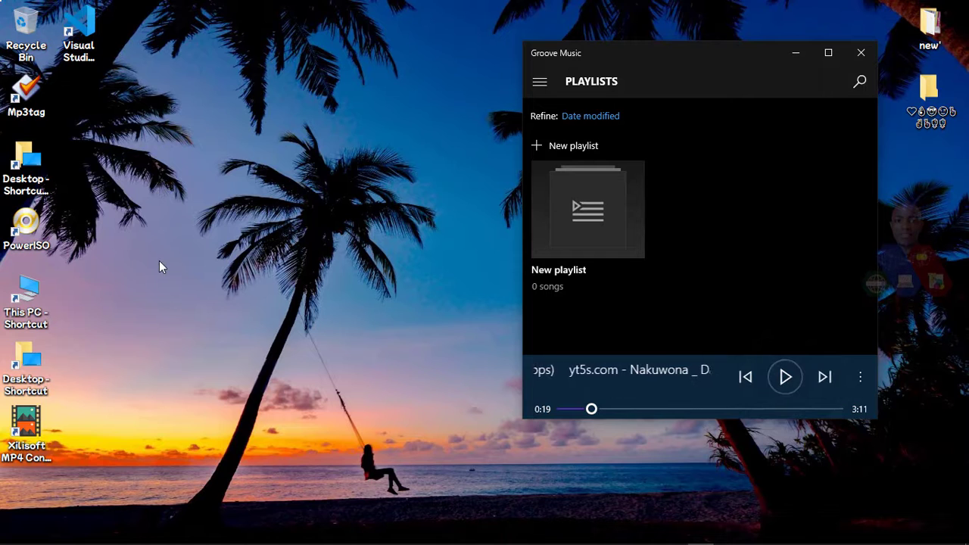
Refresh the desktop a few times, then resume playing the song
right_click(228, 127)
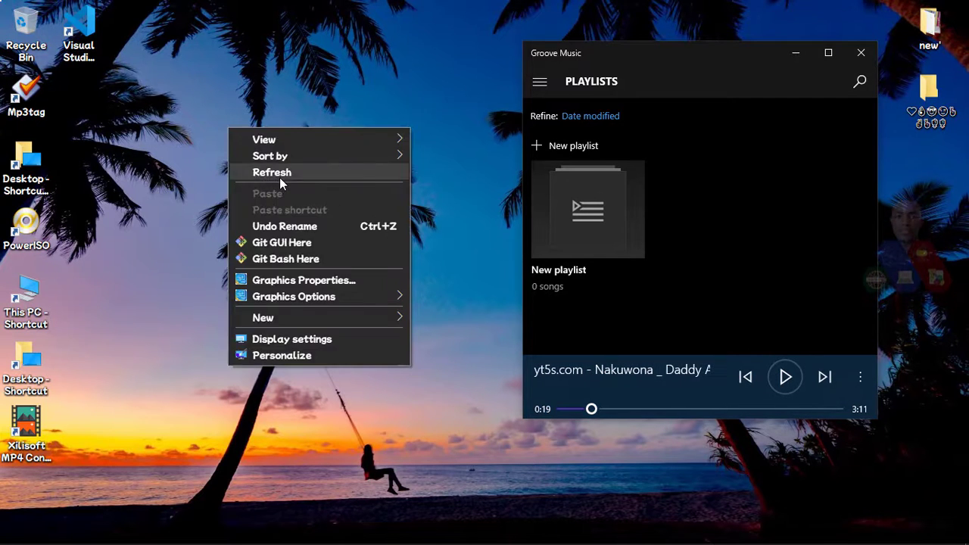
left_click(279, 177)
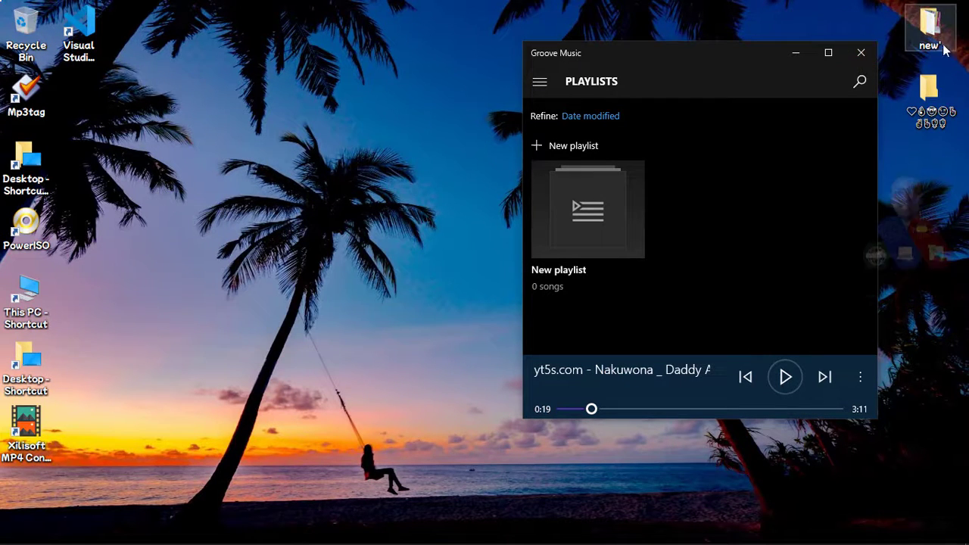
right_click(335, 75)
left_click(382, 120)
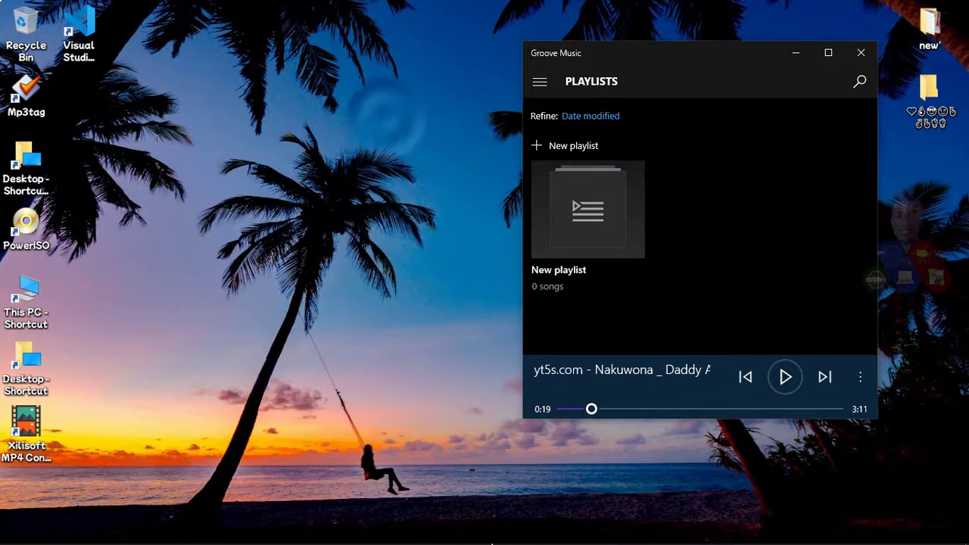
mouse_move(587, 534)
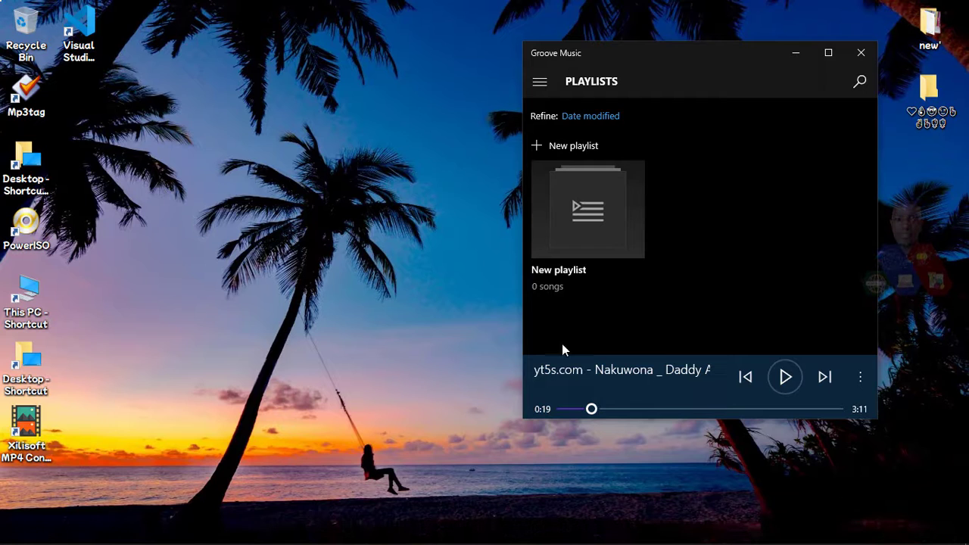
right_click(182, 159)
left_click(215, 165)
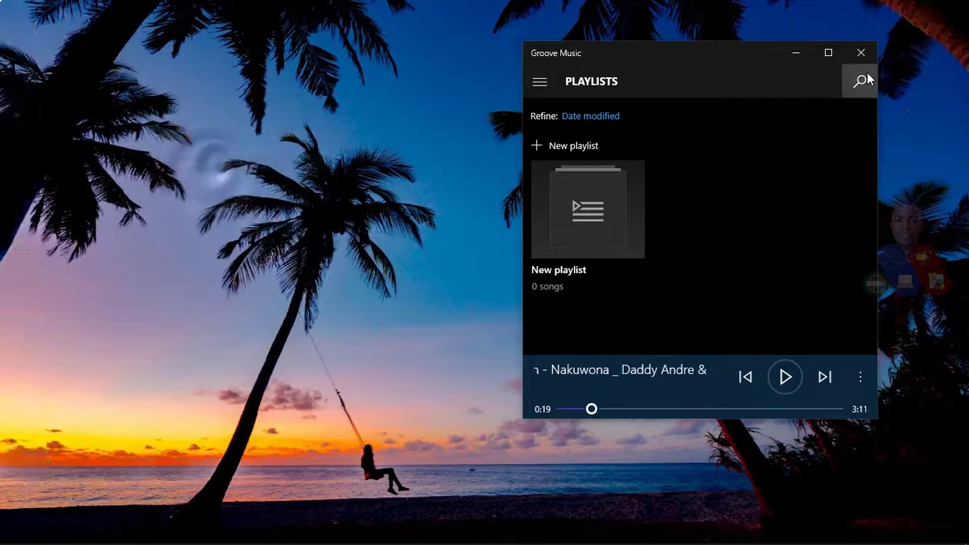
left_click(786, 377)
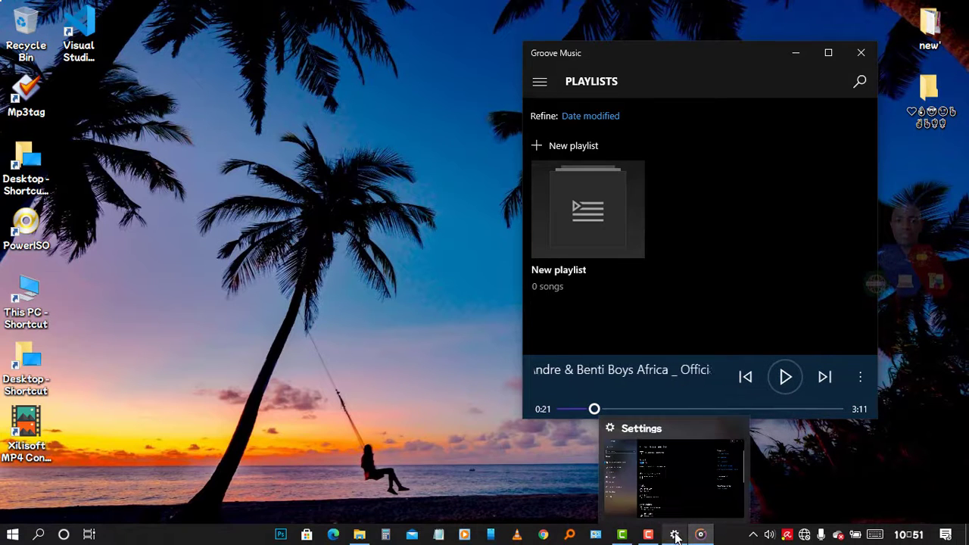
Return to Settings and expand the P30 entry under Audio to confirm its connection
left_click(675, 535)
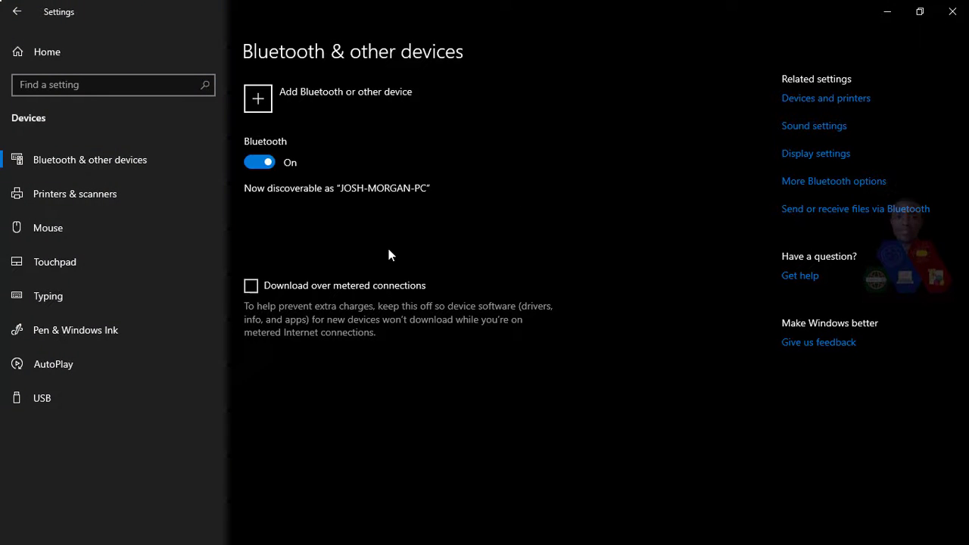
scroll(333, 303, "down", 3)
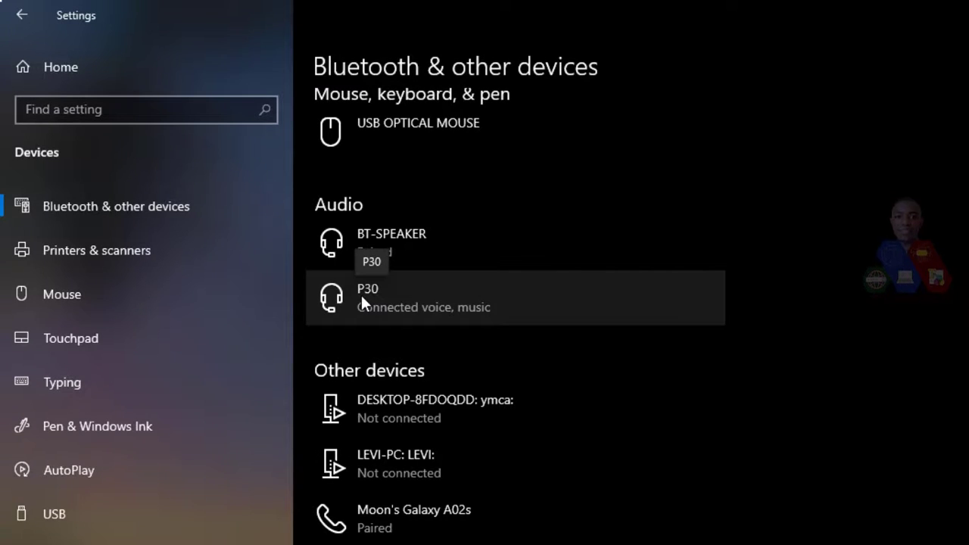
left_click(517, 290)
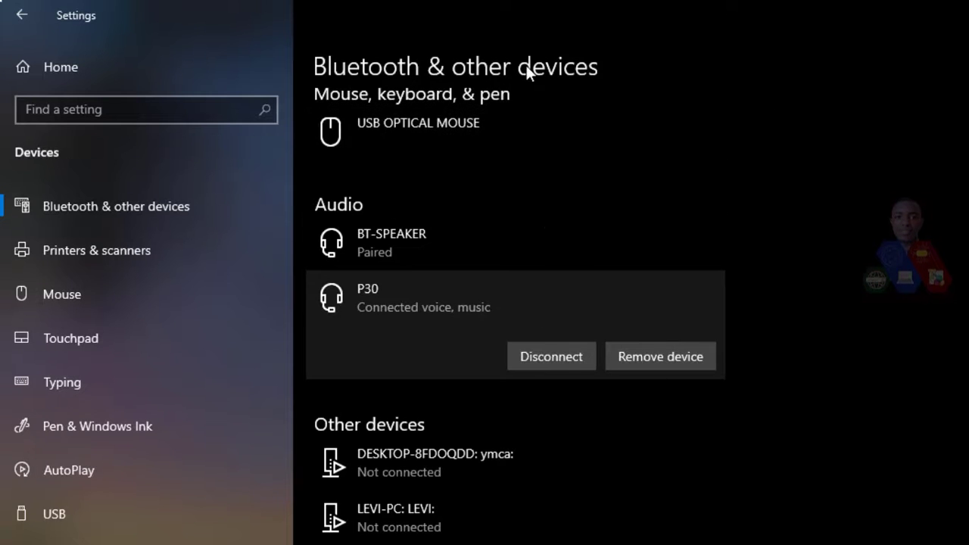
scroll(378, 273, "up", 3)
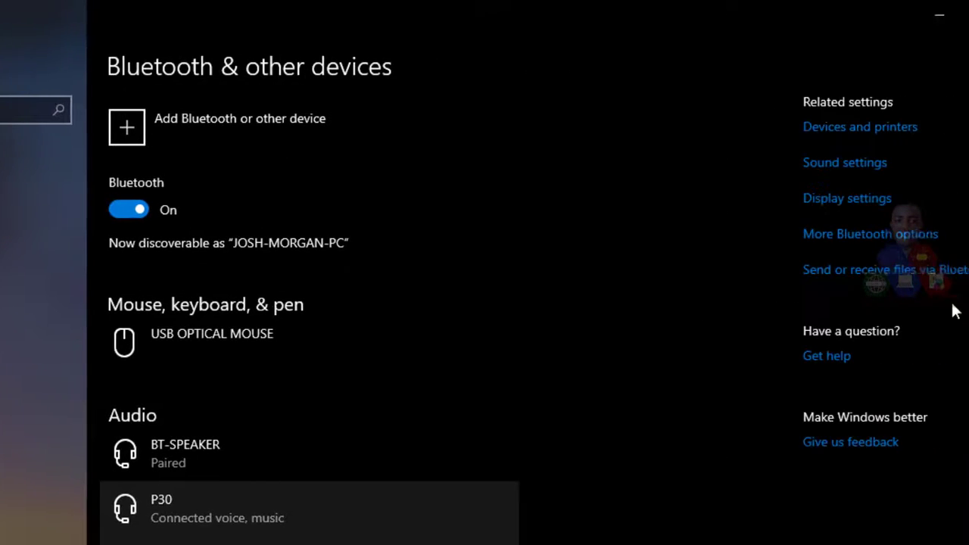
left_click(892, 271)
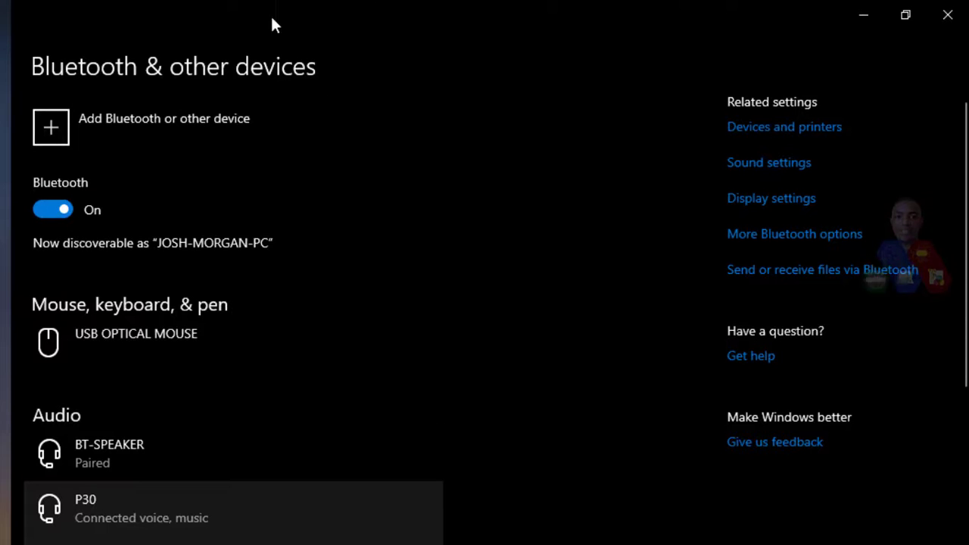
left_click(908, 13)
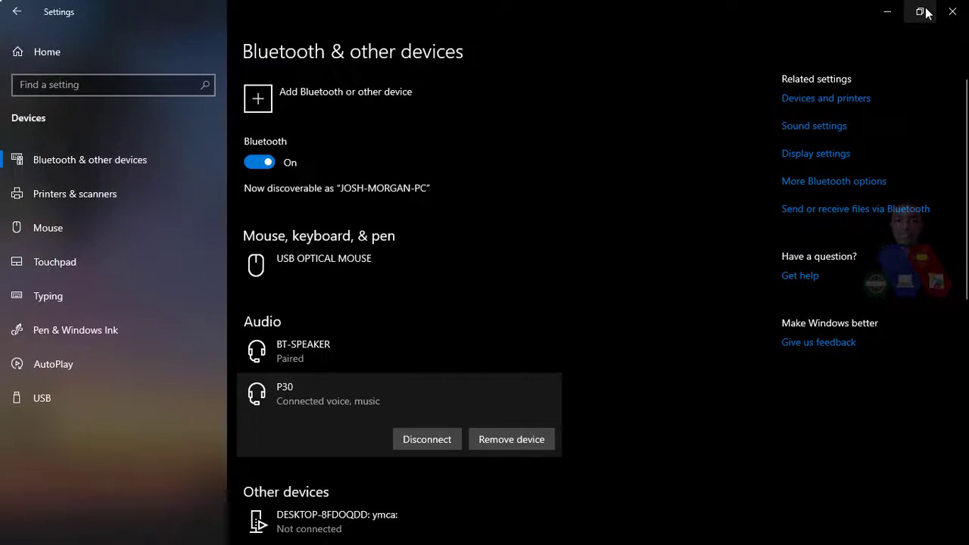
Restore down the Settings window, nudge it right, and refresh the desktop
left_click(925, 12)
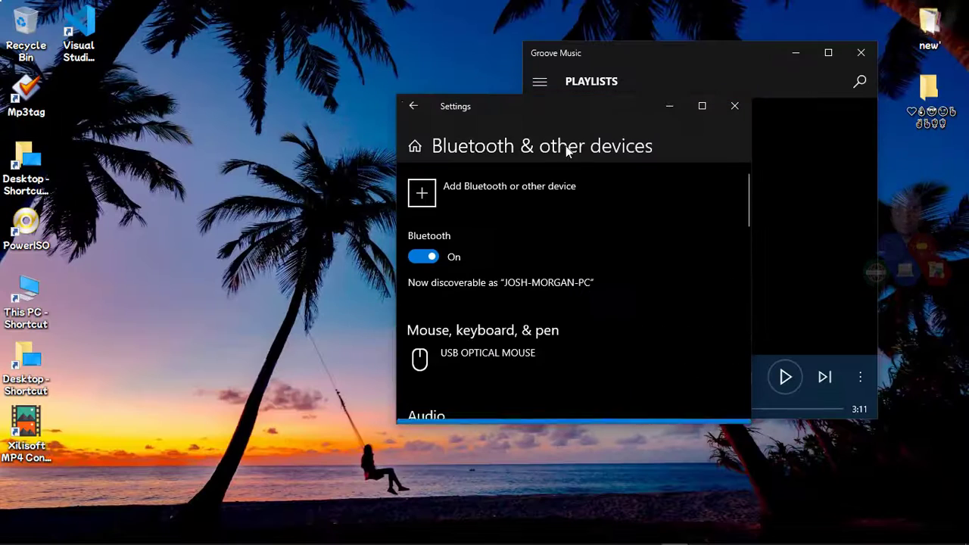
right_click(302, 70)
left_click(337, 117)
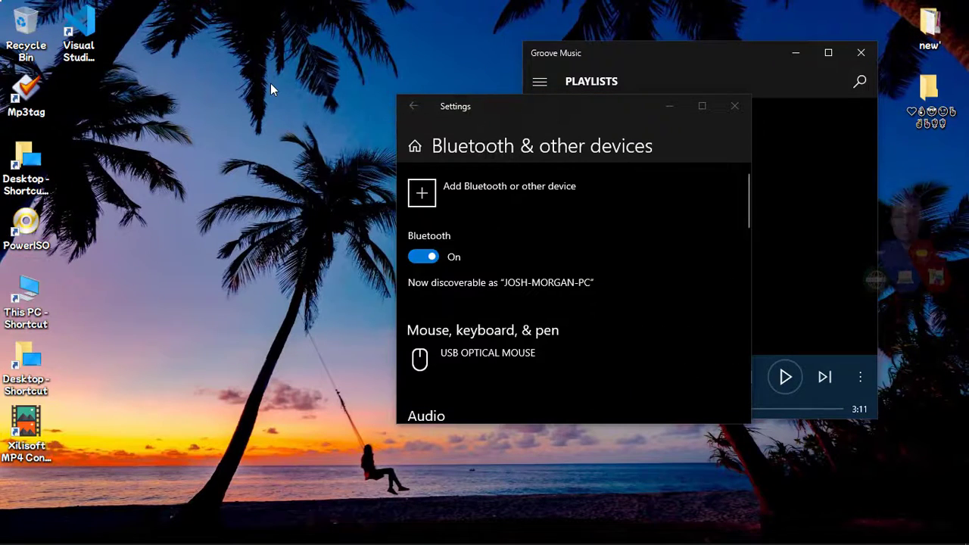
left_click_drag(571, 117, 600, 124)
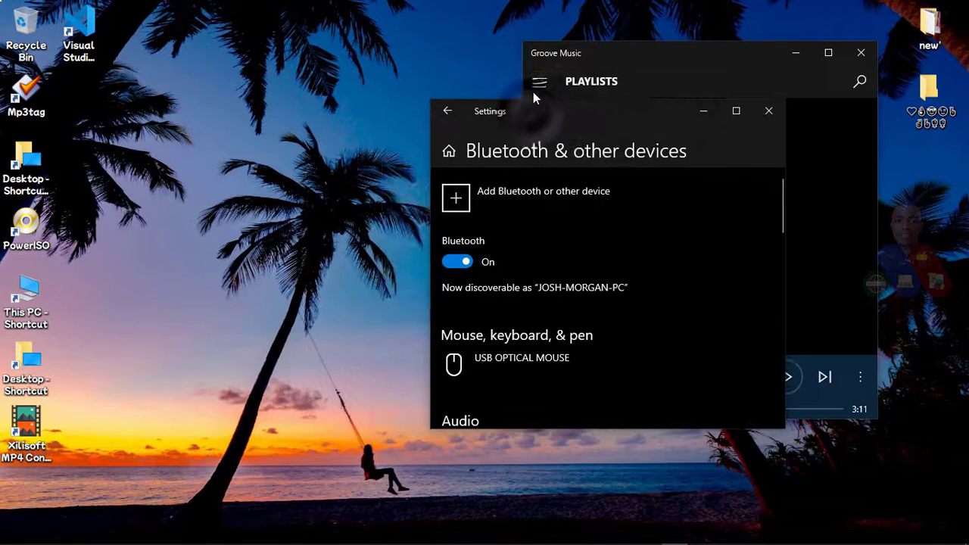
right_click(318, 61)
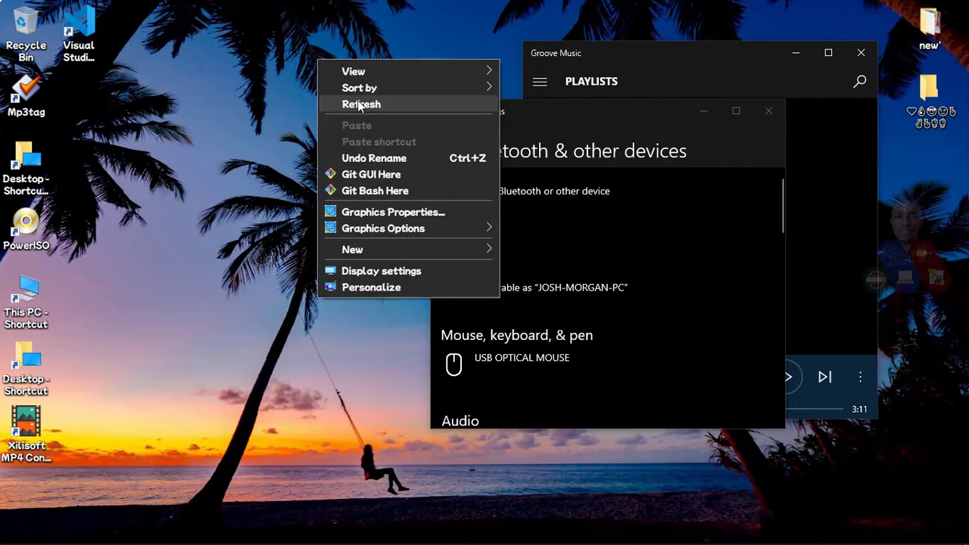
left_click(398, 104)
Close Settings and Groove Music, then refresh the desktop
left_click(765, 114)
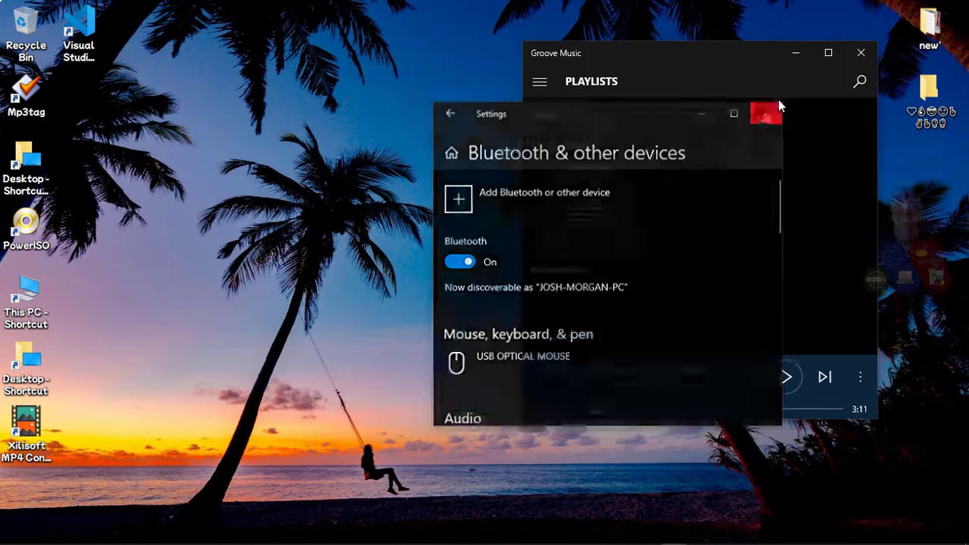
left_click(861, 52)
right_click(508, 78)
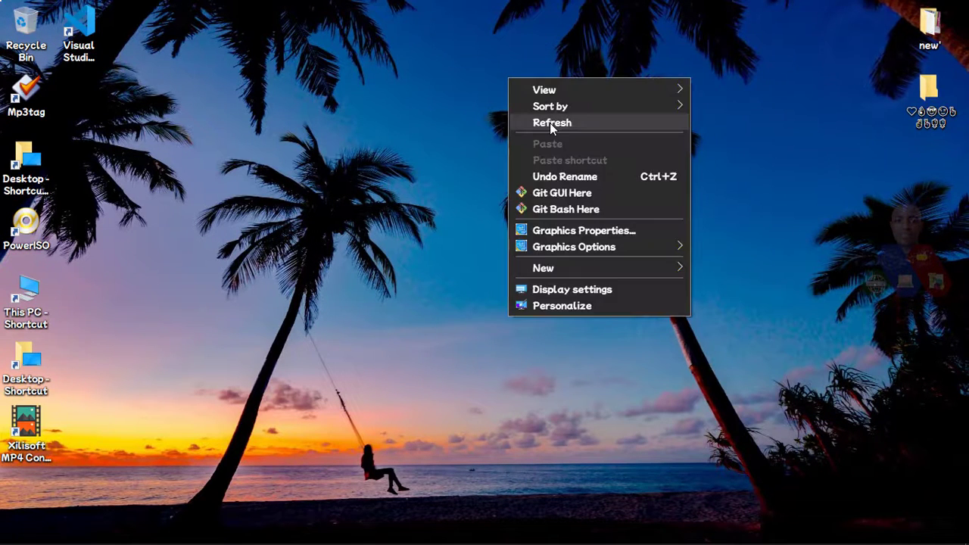
left_click(549, 122)
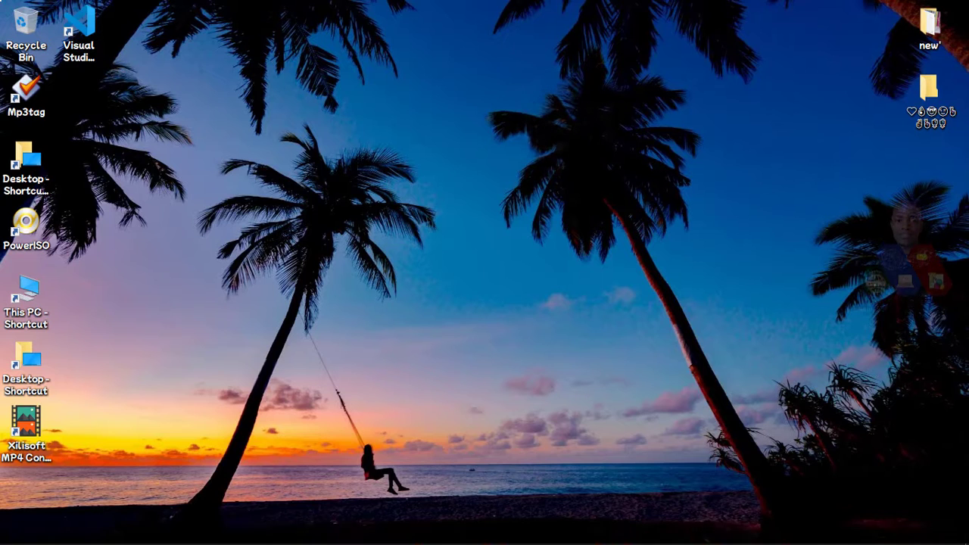